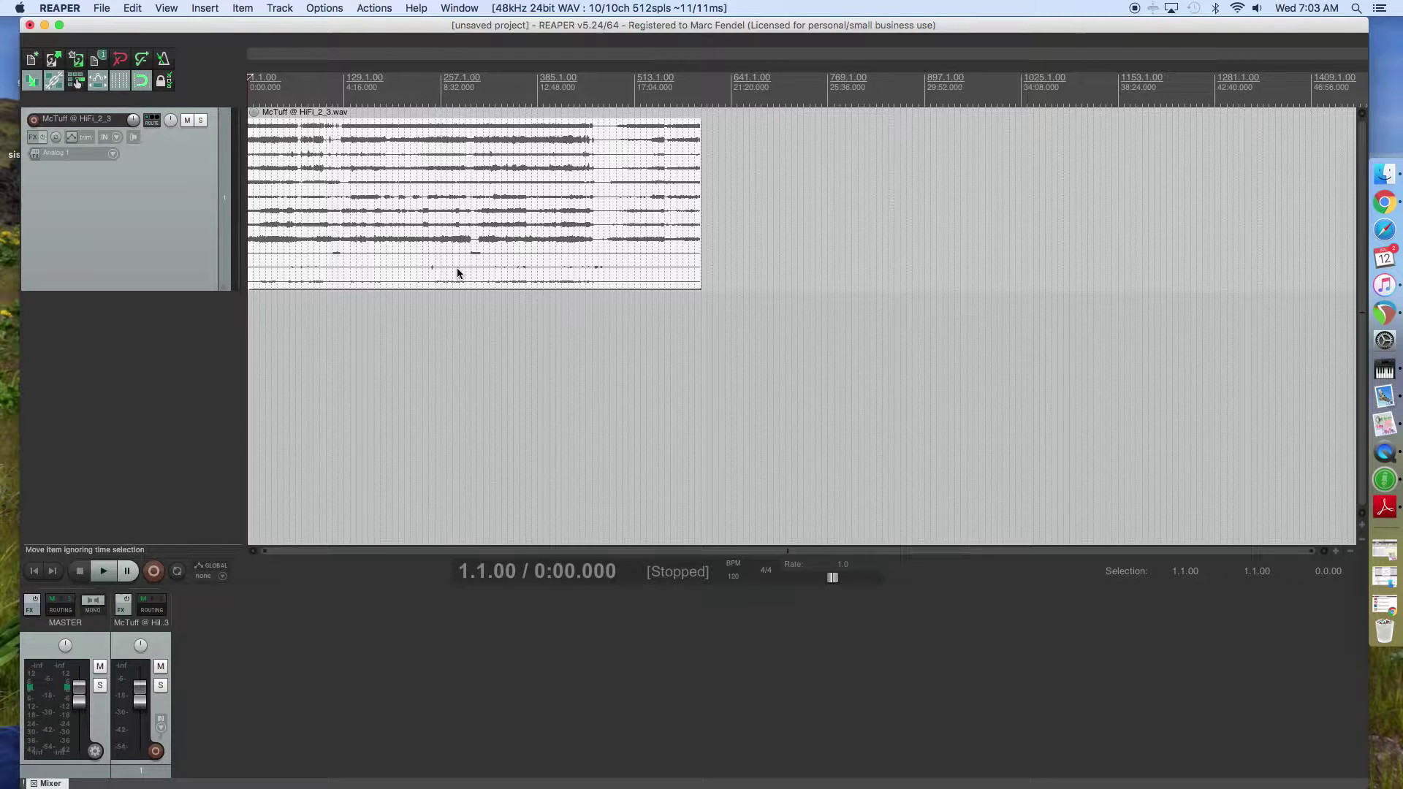
Explode the multichannel WAV item into one-channel items, each on its own new track.
{"action": "left_click", "coordinate": [241, 9]}
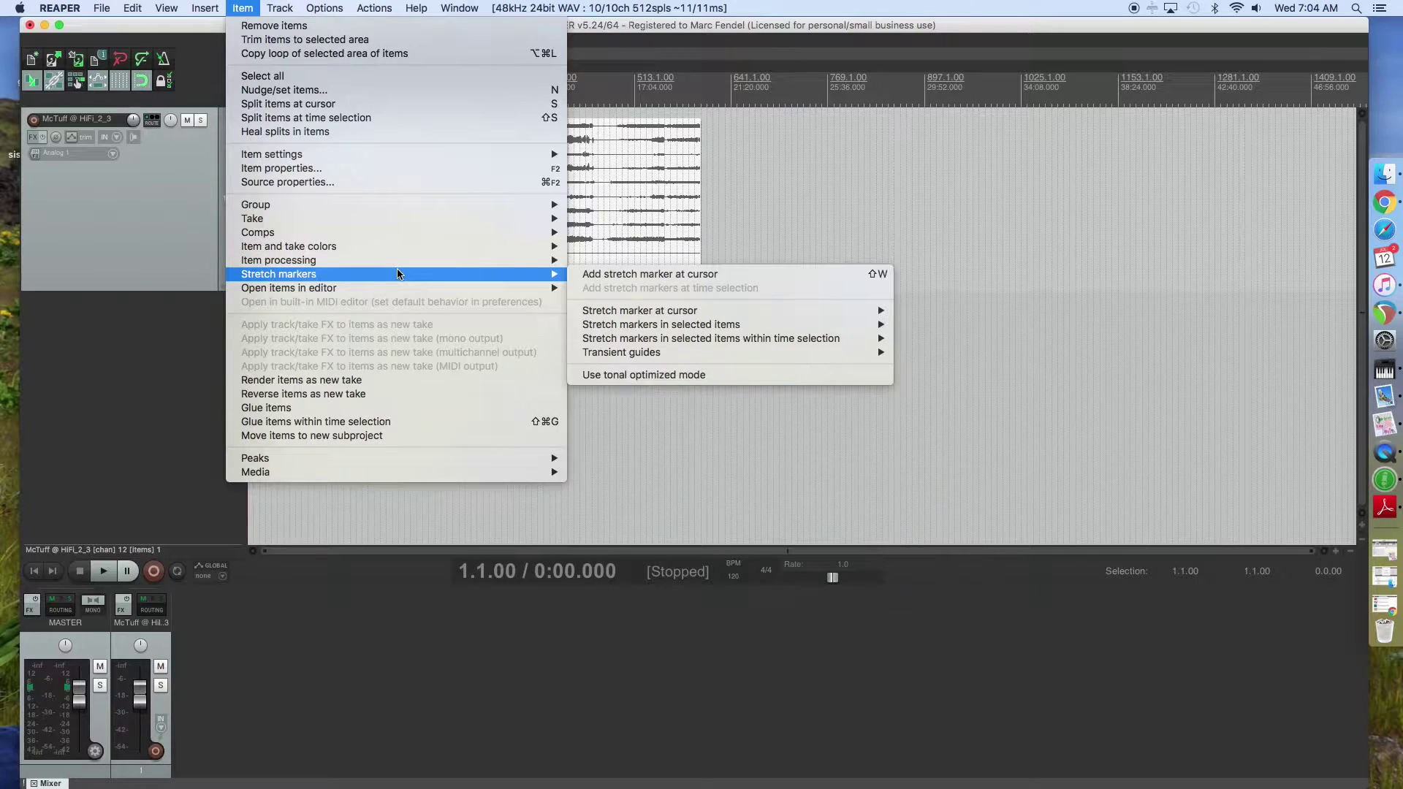
{"action": "mouse_move", "coordinate": [278, 260]}
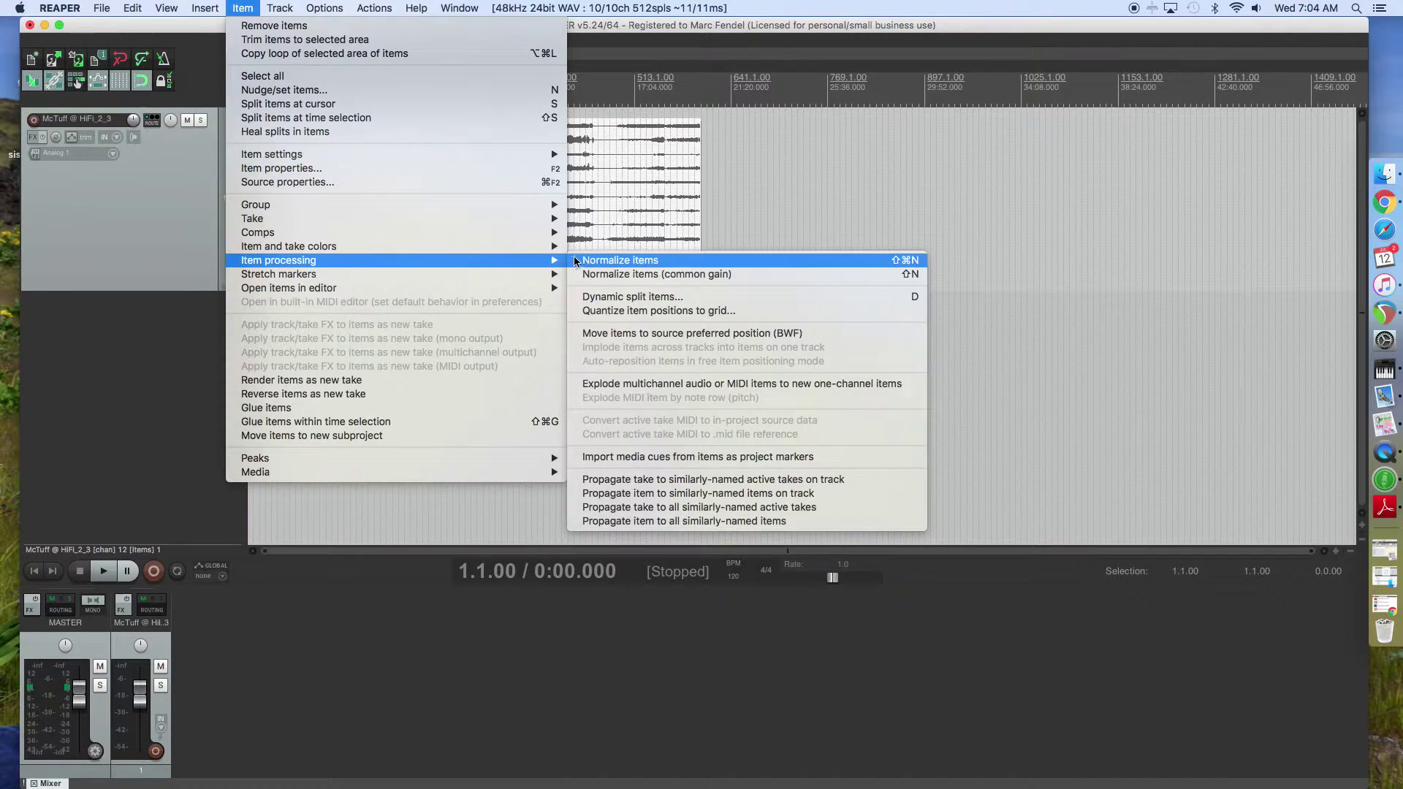
{"action": "left_click", "coordinate": [611, 385]}
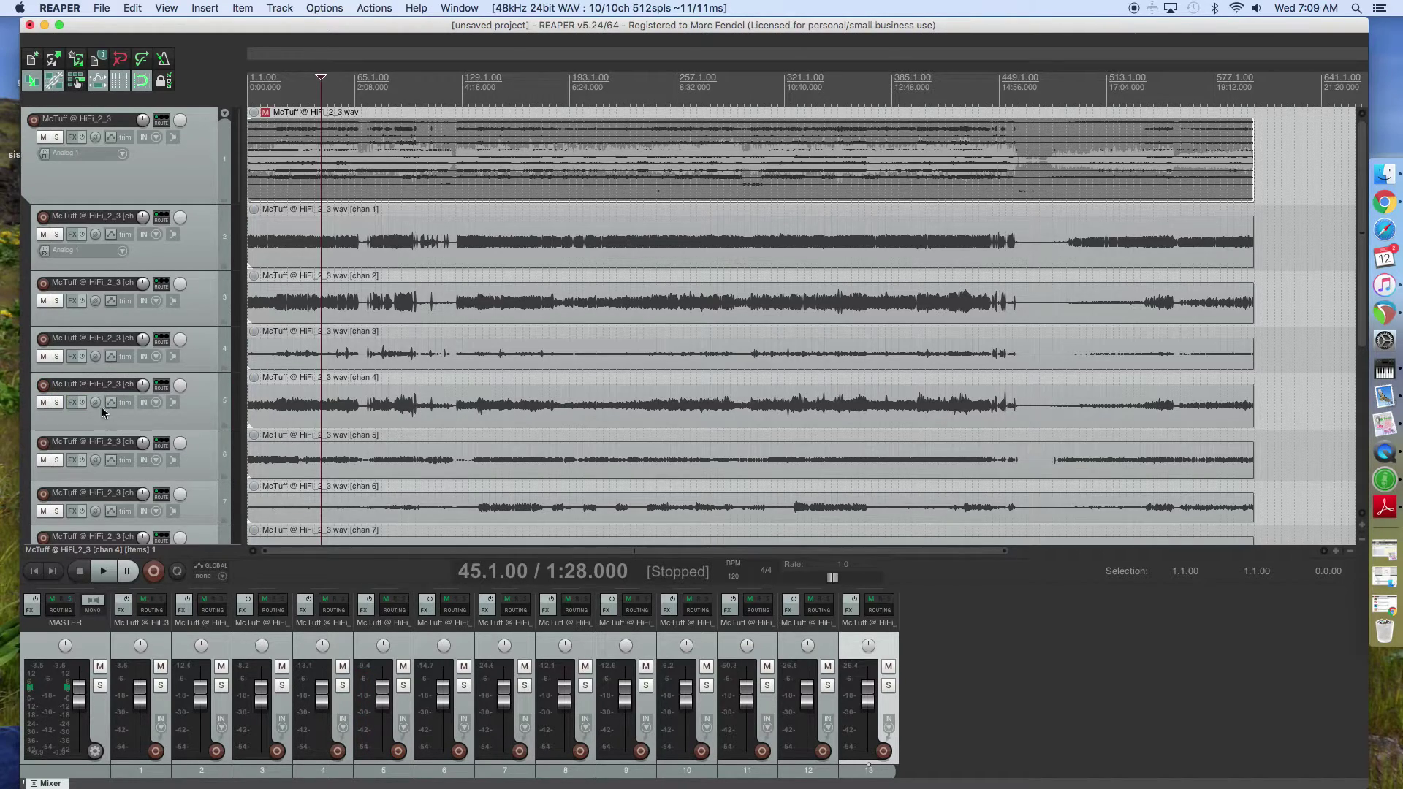
Start playback with the chan 4 track soloed, then clear the solo so all tracks play.
{"action": "left_click", "coordinate": [57, 402]}
{"action": "key", "text": "space"}
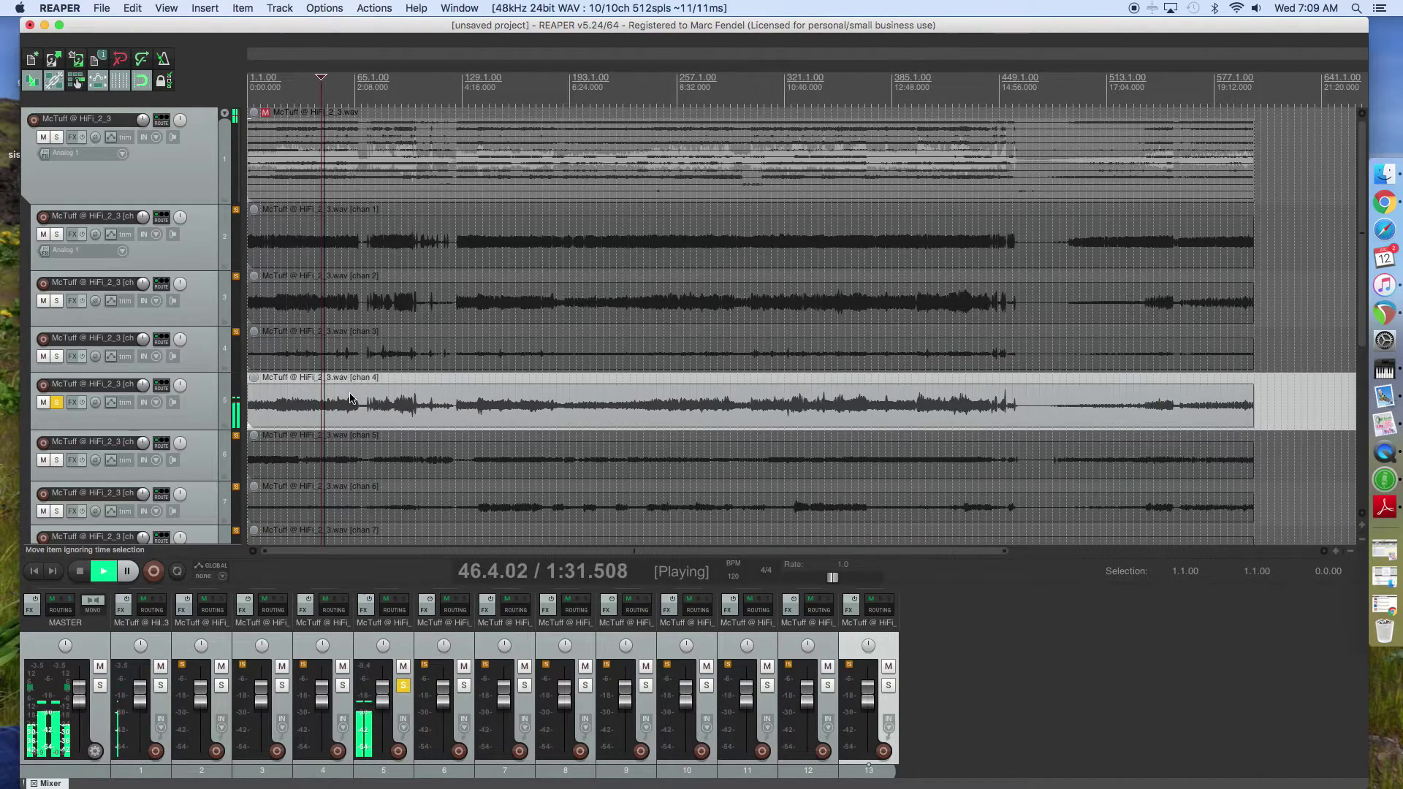
{"action": "left_click", "coordinate": [59, 406]}
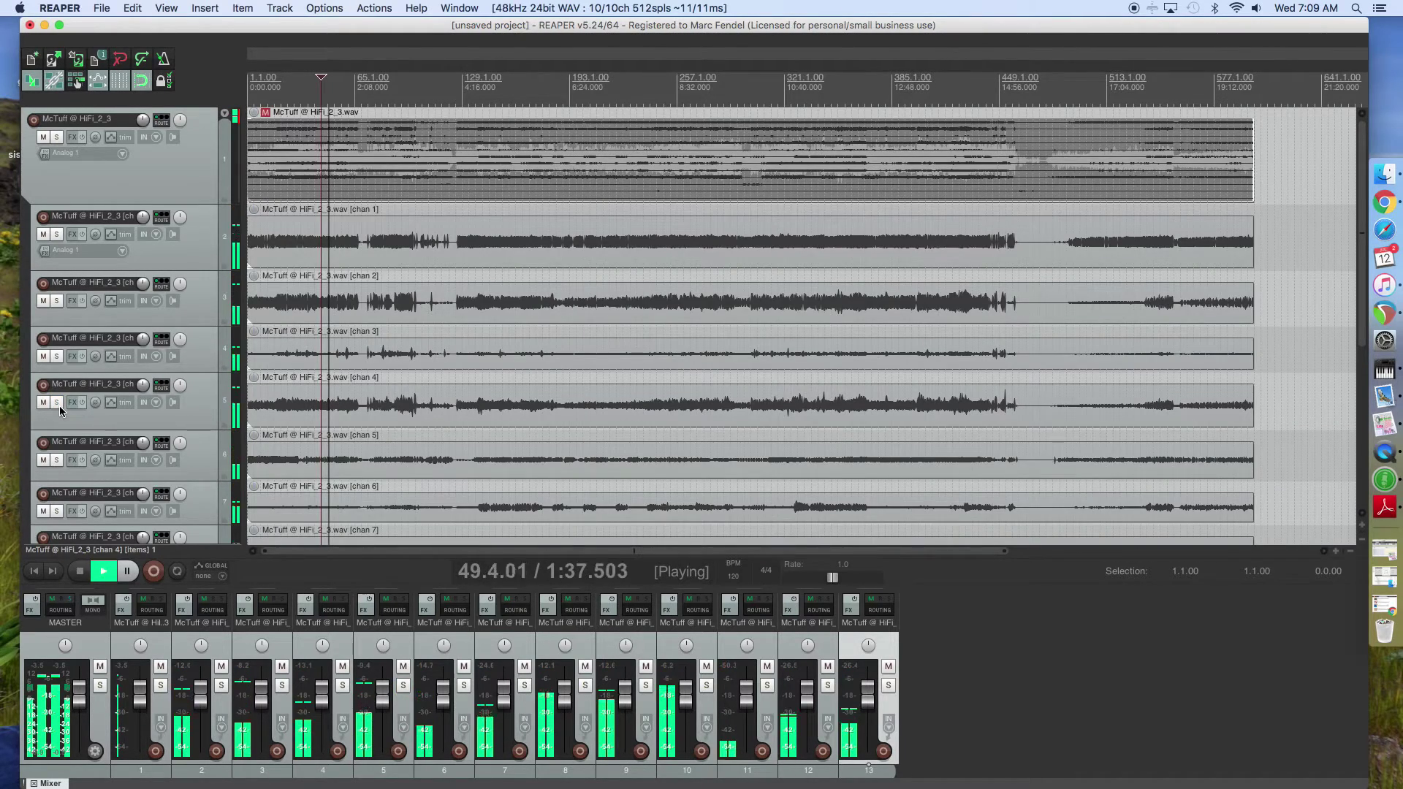